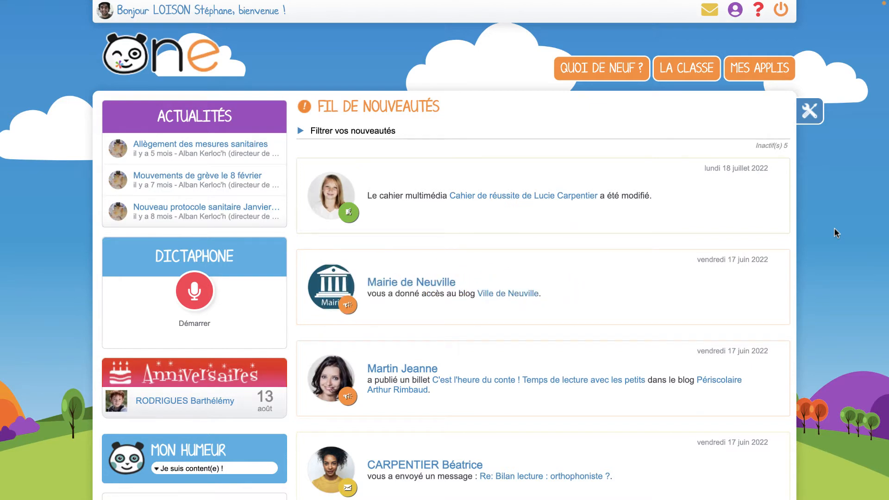
- Open the Exercices application from the list of all applications
click(751, 79)
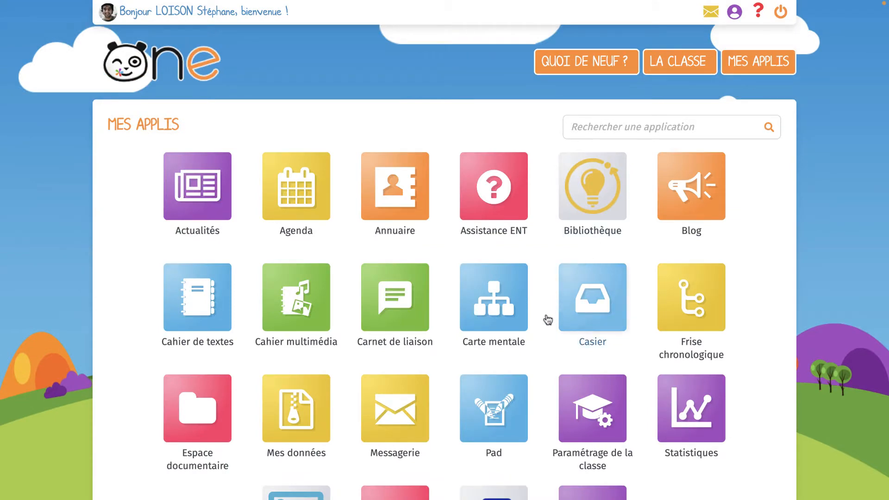
scroll(547, 317, down, 3)
click(592, 408)
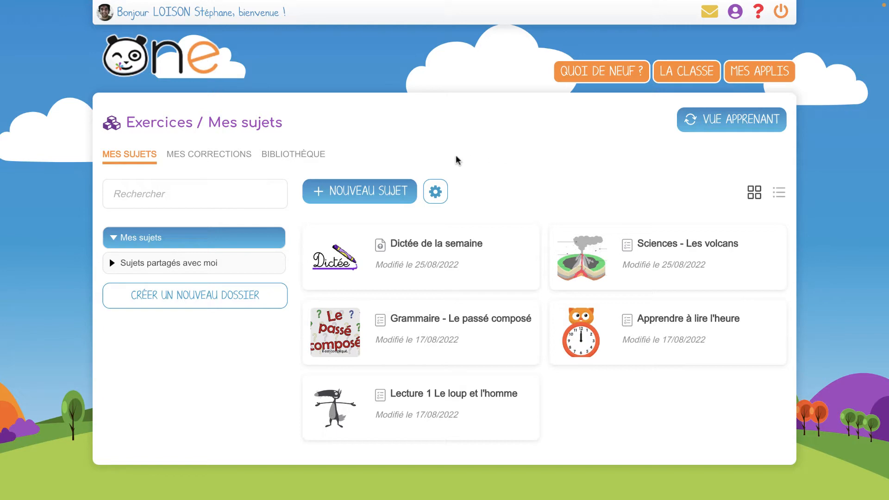
- Create a new subject of type "Sujet à rendre" titled "Dictée de la semaine"
click(374, 199)
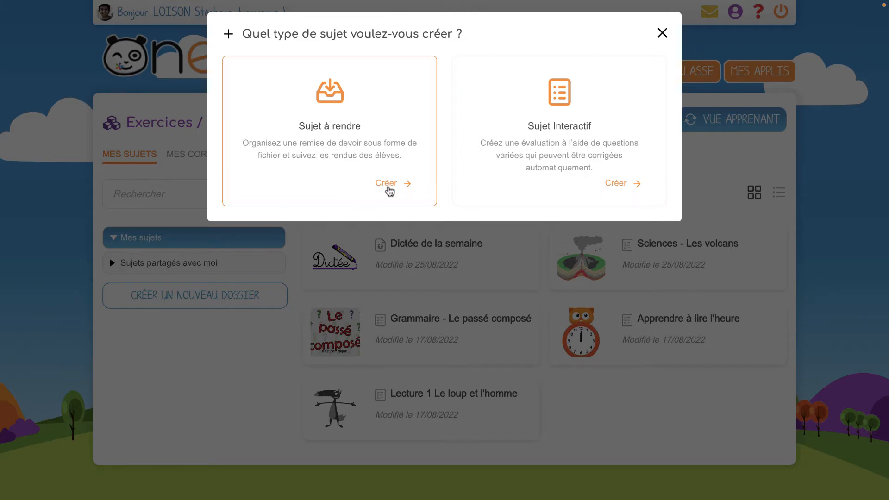
click(390, 189)
drag(323, 182, 233, 174)
text(Dictée de la semaine)
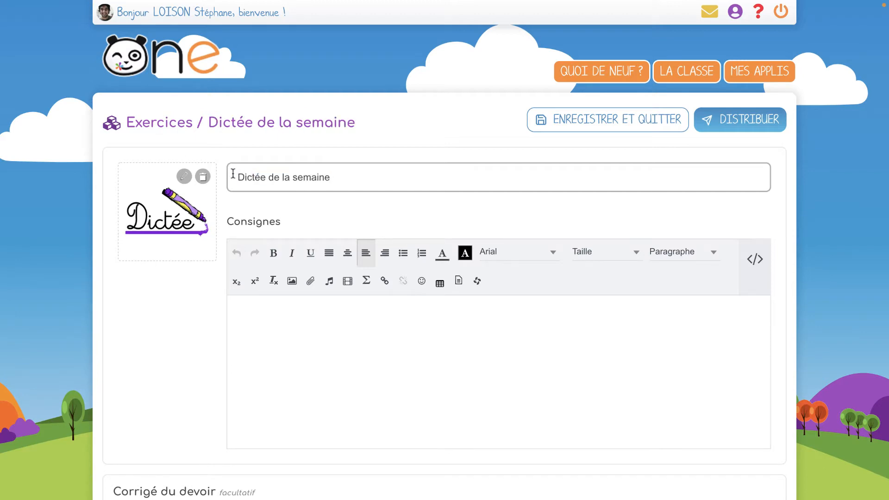
- Insert the "Dictée CE2" audio file from the document space into the subject's instructions
click(330, 281)
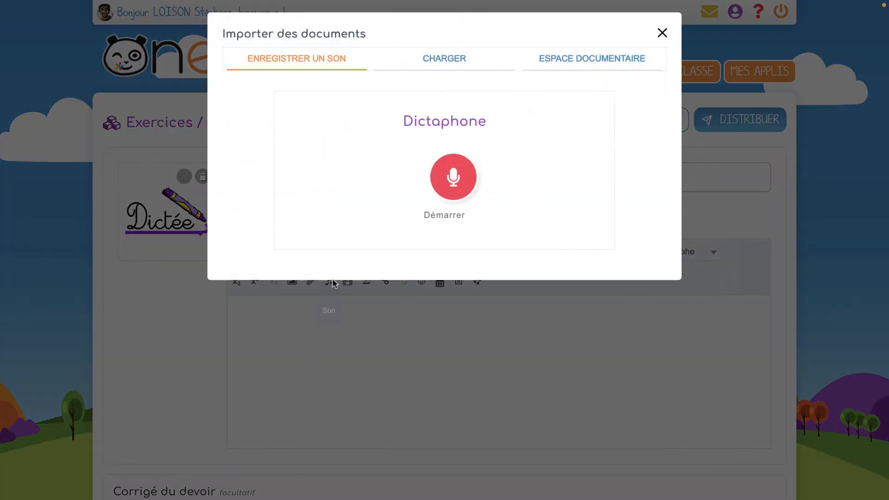
click(619, 61)
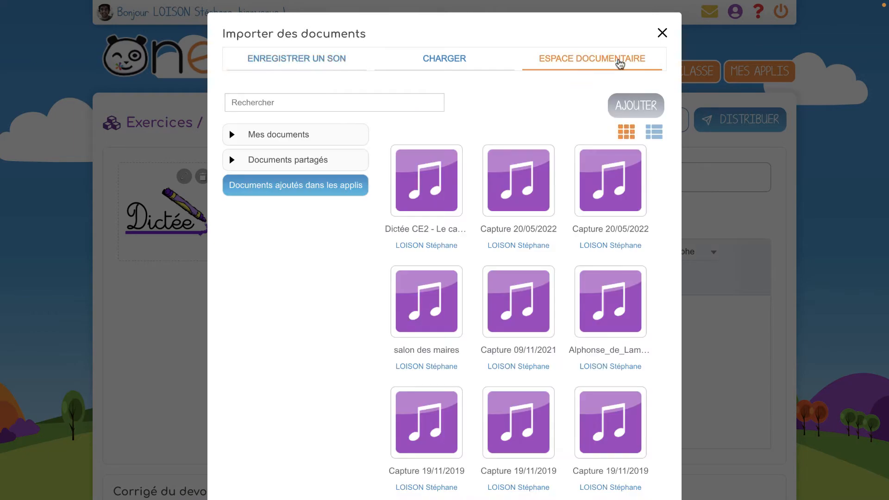
click(422, 189)
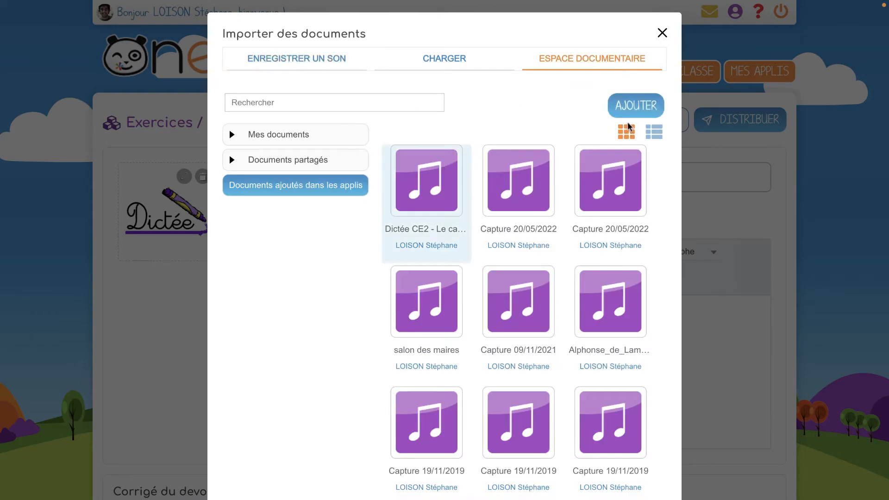
click(635, 111)
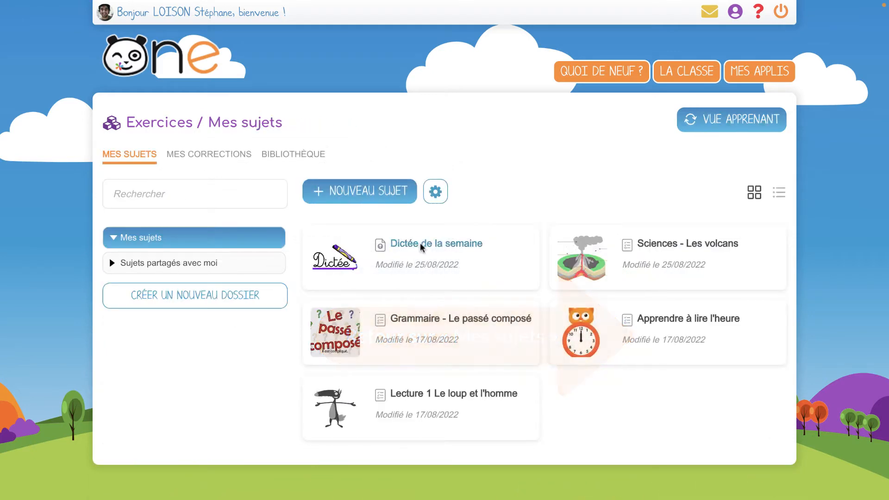
- Create an interactive subject titled "Les volcans - deuxième partie" with the description "Sujet pour réviser les grandes notions sur les volcans."
click(375, 197)
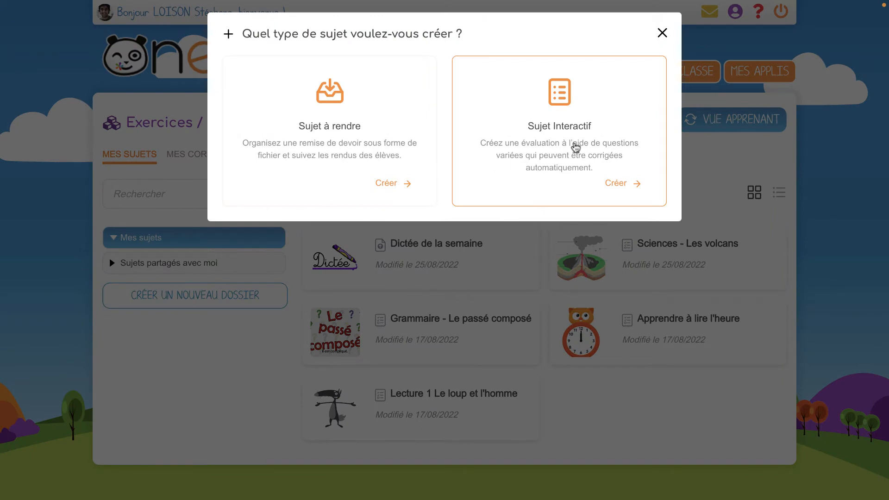
click(616, 183)
text(Les volca)
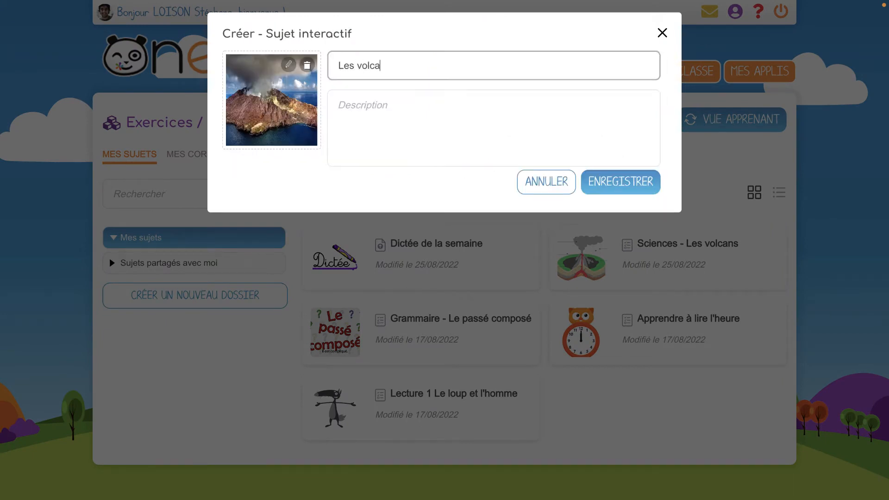
text(ns - deuxième partie)
click(360, 105)
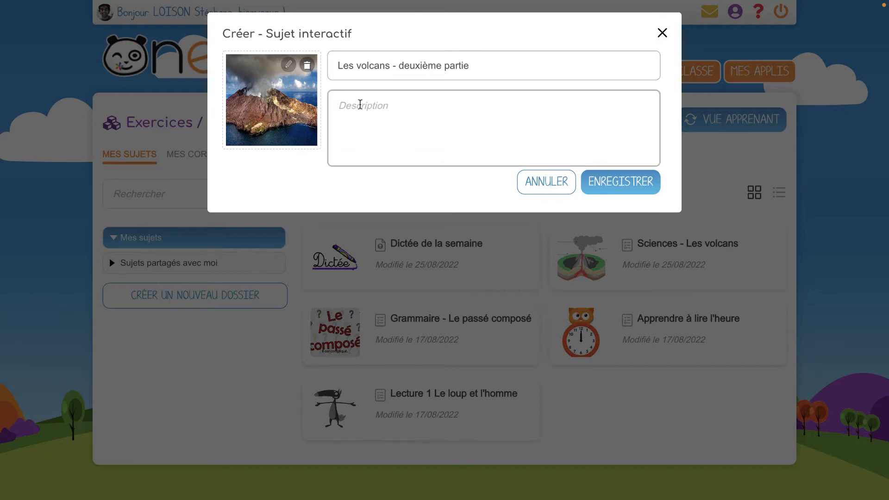
text(Sujet pour réviser les grandes notions sur les volcans.)
click(629, 182)
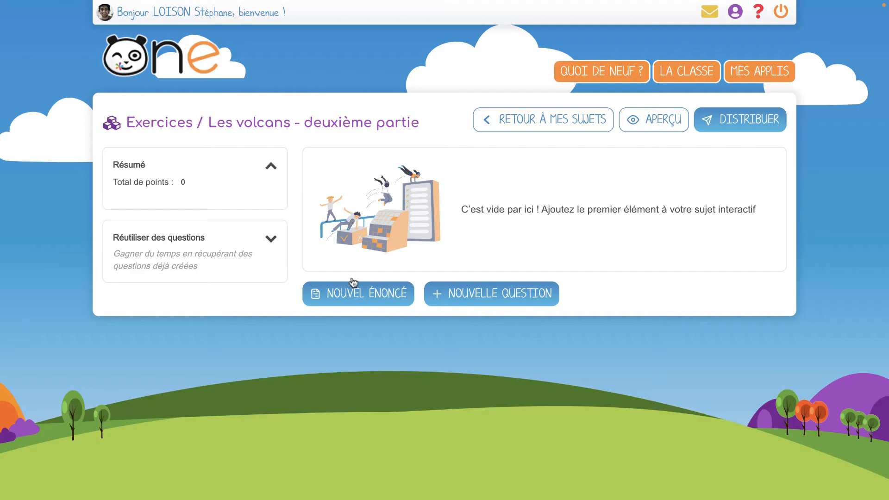
- Add a statement titled "Définition d'un volcan" with a paragraph giving the word's Italian origin and defining it as a crust opening that expels magma
click(353, 293)
click(376, 200)
text(Défini)
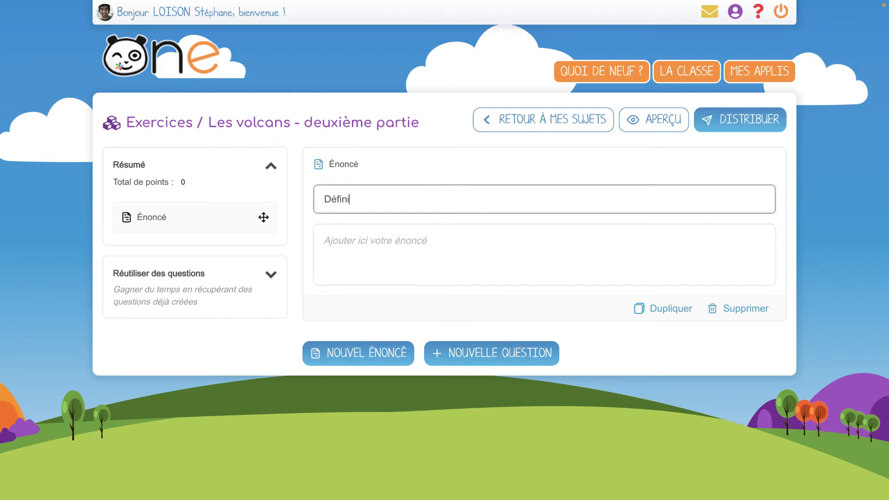
text(tion d'un volcan)
click(353, 239)
text(Un volcan, du terme italien vulcano qui veut dire Vulcain (le dieu romain du feu), est une ouverture de la croûte terrestre par lequel du magma provenant du manteau de la Terre est expulsé.)
key(Return)
scroll(460, 158, down, 1)
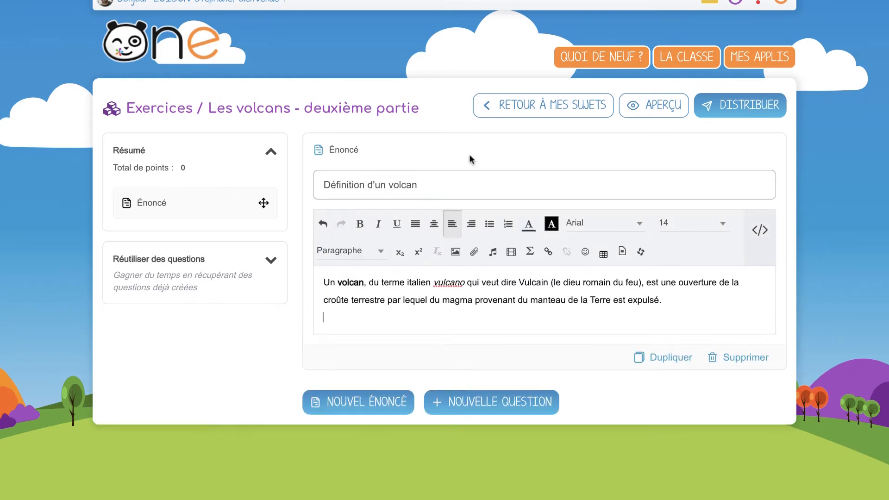
- Embed the copied YouTube video link about why volcanoes erupt below the statement's paragraph
click(512, 252)
click(324, 159)
click(325, 165)
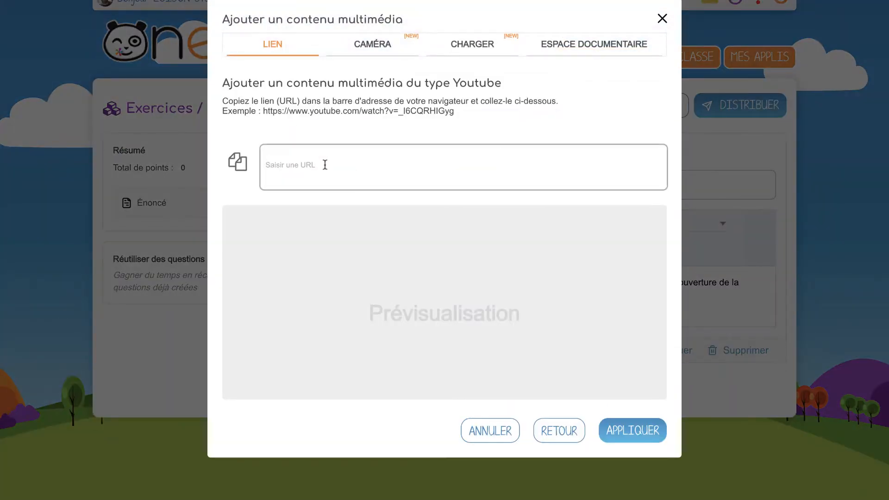
key(super+v)
click(646, 429)
scroll(697, 314, down, 3)
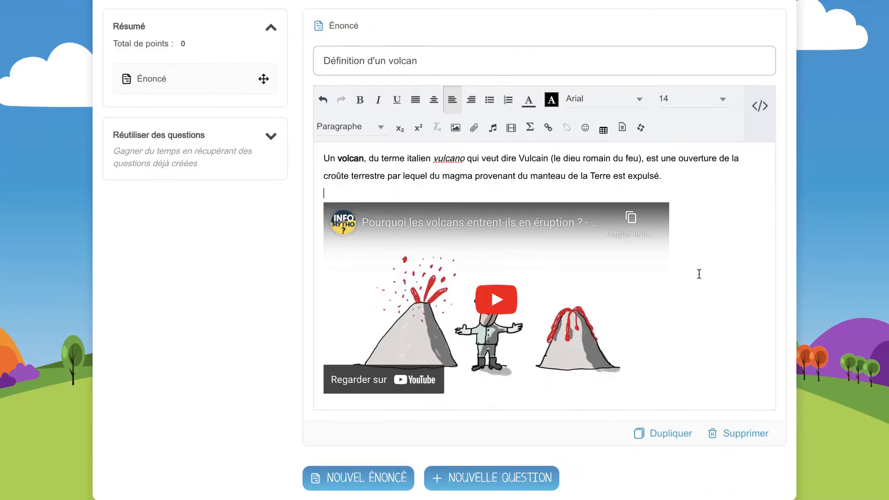
- Add a new question of type "Zone à remplir (texte)" after the statement
click(526, 476)
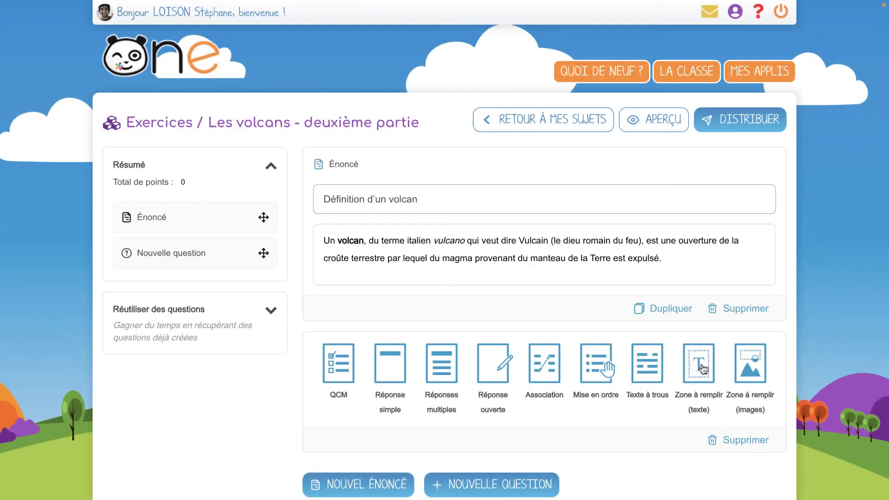
click(701, 368)
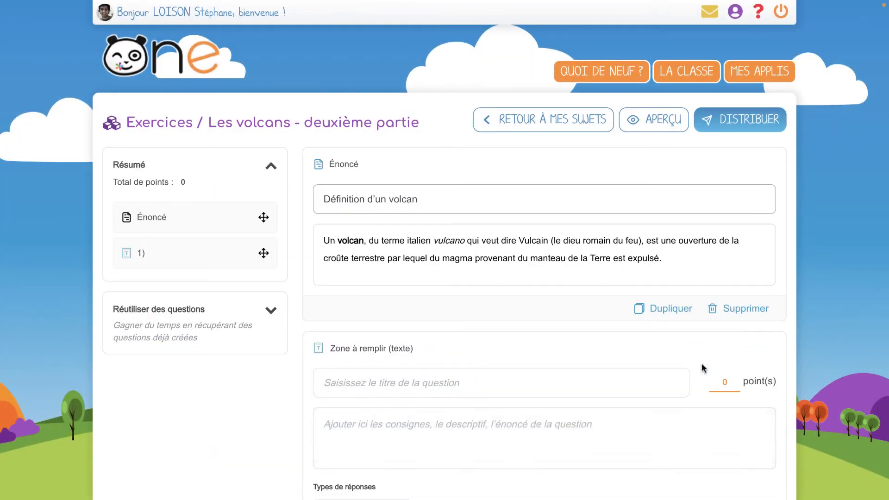
scroll(591, 474, down, 3)
scroll(591, 474, down, 3)
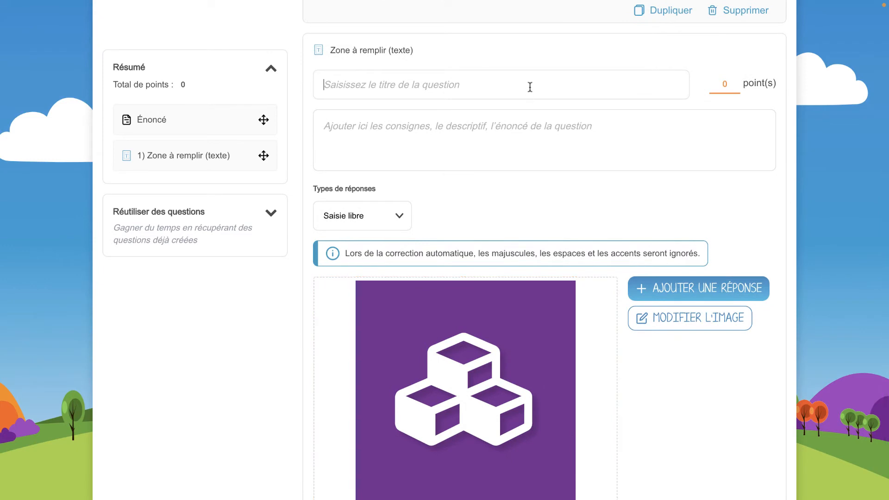
- Title the question "Les différents types de volcans", worth 2 points, with the instruction "Ajoute la légende des deux volcans."
text(Les différents types de volcans)
key(Tab)
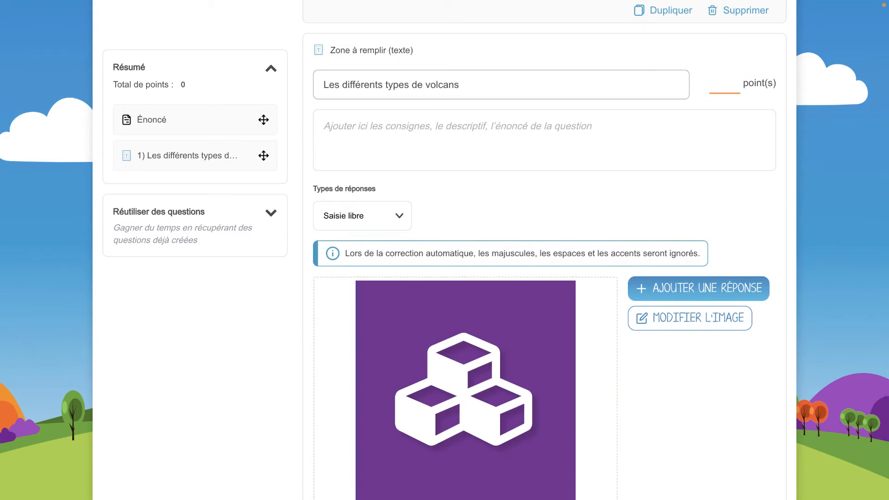
click(559, 123)
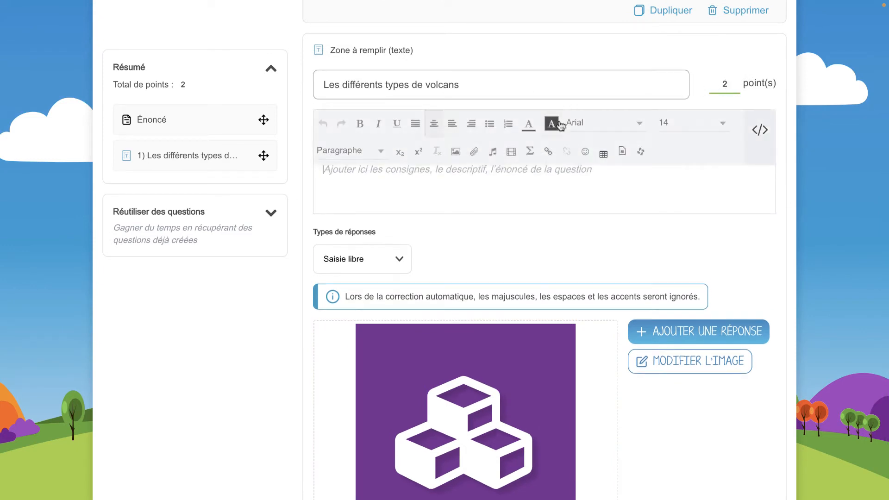
text(Ajoute la légende des deux volcans)
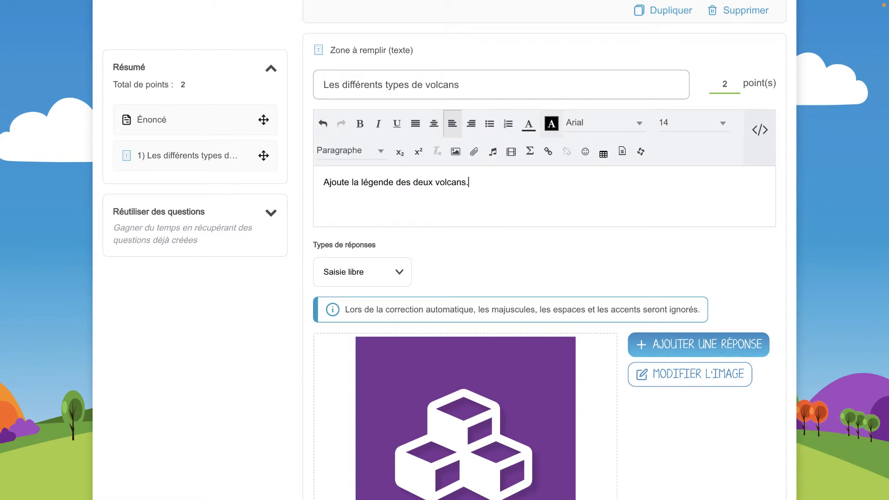
- Set the question's answer type to "Liste déroulante" and replace its image with "volcans" from the document space
click(397, 272)
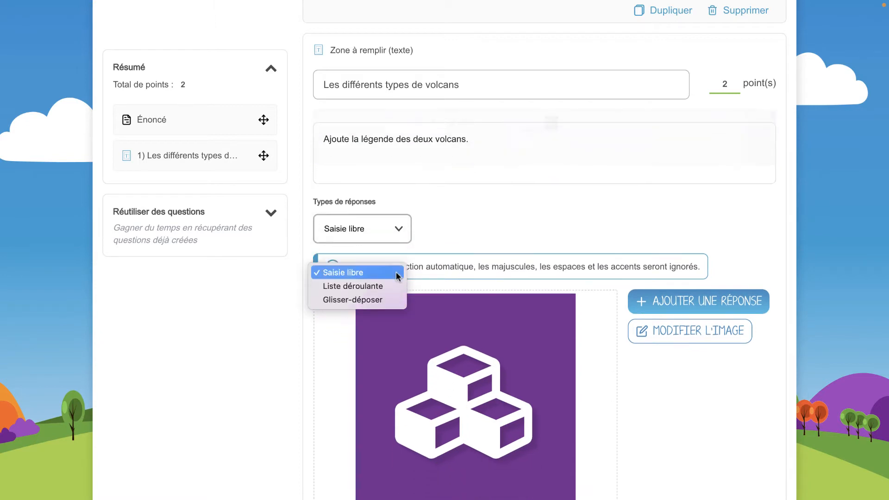
click(388, 285)
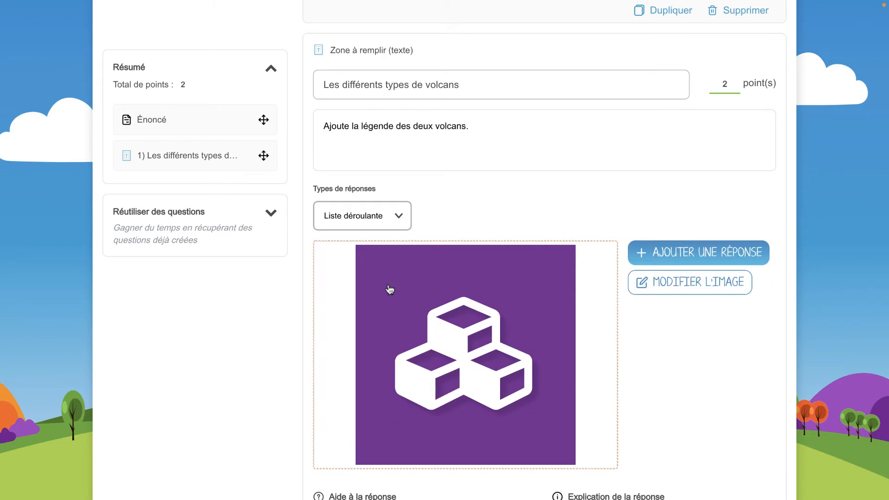
click(667, 289)
click(412, 329)
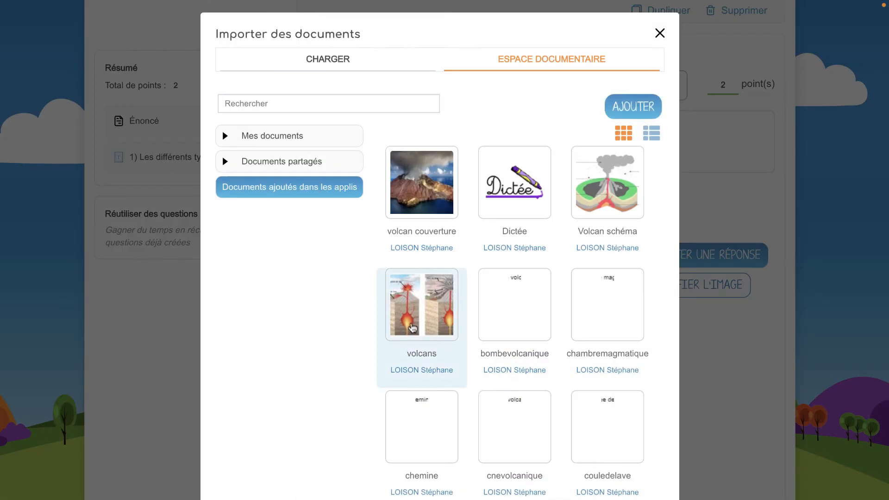
click(638, 107)
- Add a first answer zone offering "volcan explosif" and "volcan effusif", with "volcan explosif" as the valid answer
click(655, 133)
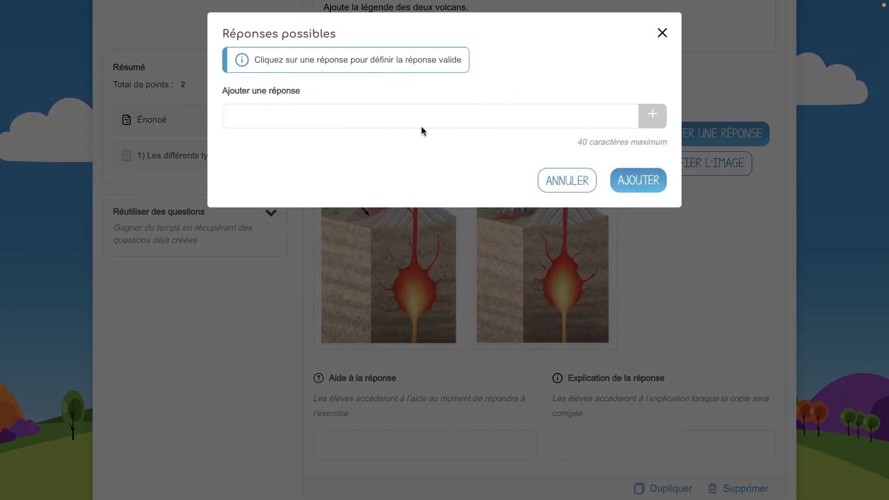
text(volcan explosif)
click(353, 190)
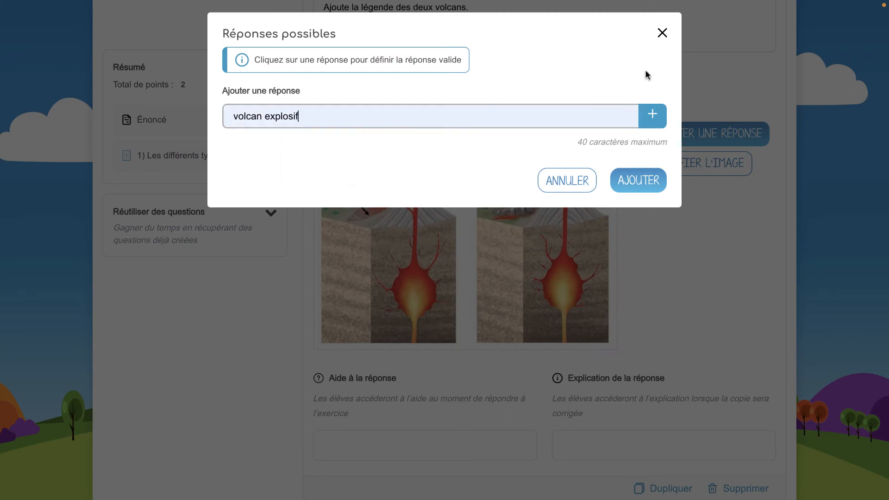
click(651, 114)
click(547, 111)
text(volc)
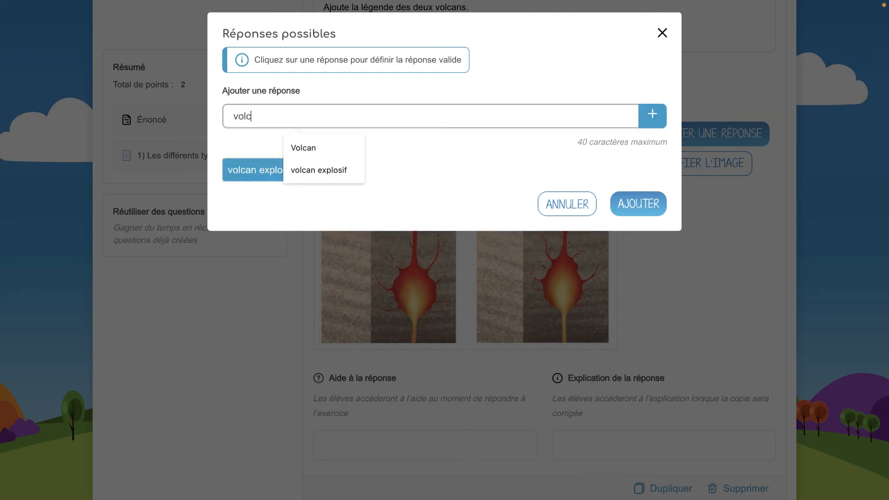
text(an effus)
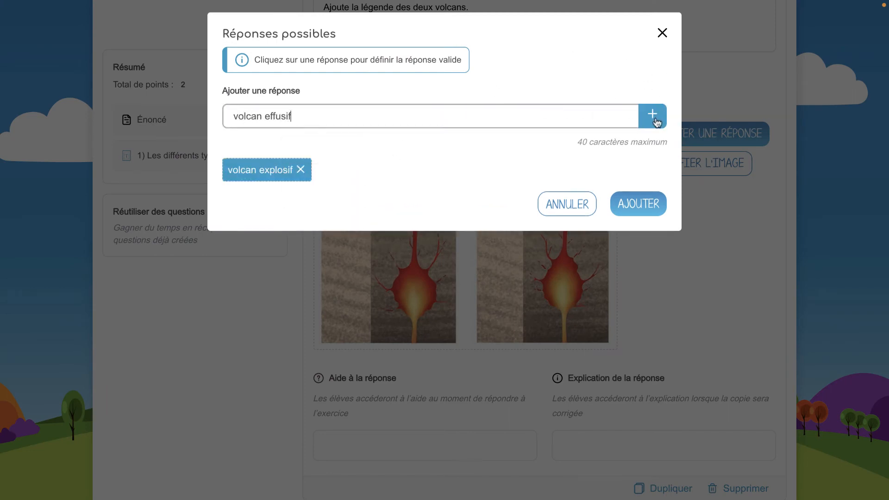
text(if)
click(653, 115)
click(253, 173)
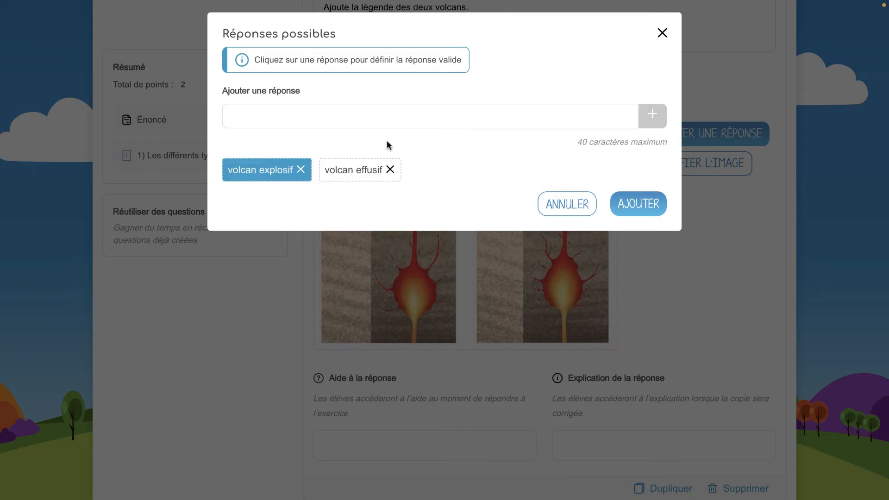
click(635, 199)
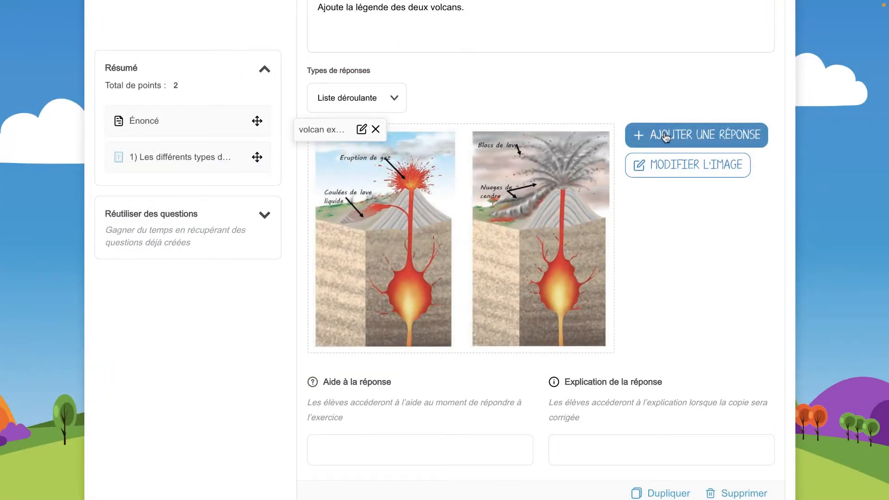
- Add a second answer zone offering "volcan explosif" and "volcan effusif", with "volcan effusif" as the valid answer
click(665, 137)
click(424, 115)
text(volcan explosif)
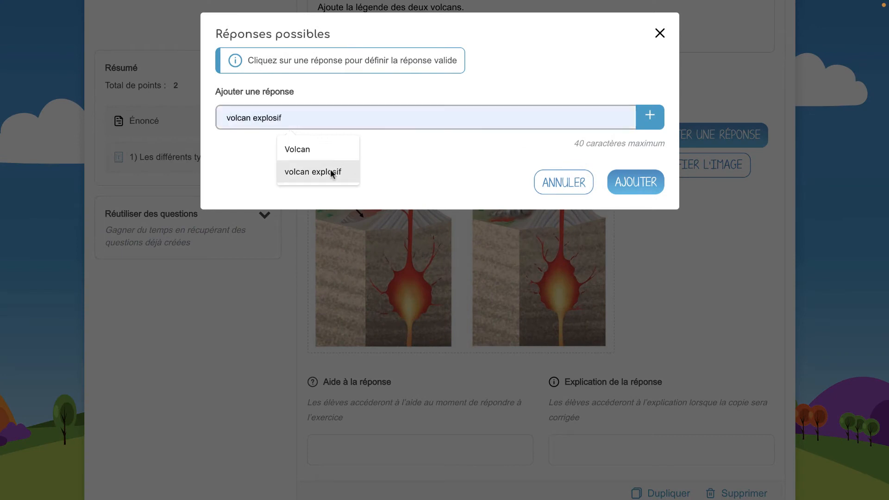
click(330, 171)
click(650, 116)
click(518, 118)
text(vol)
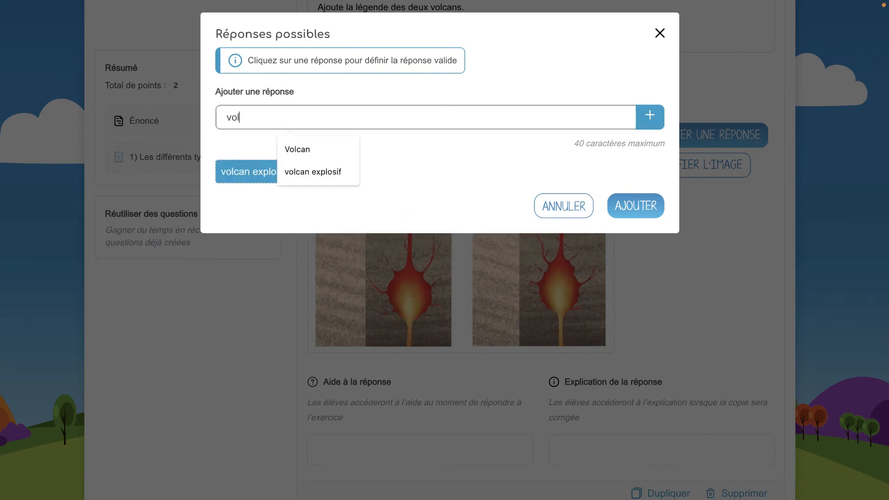
text(can effusif)
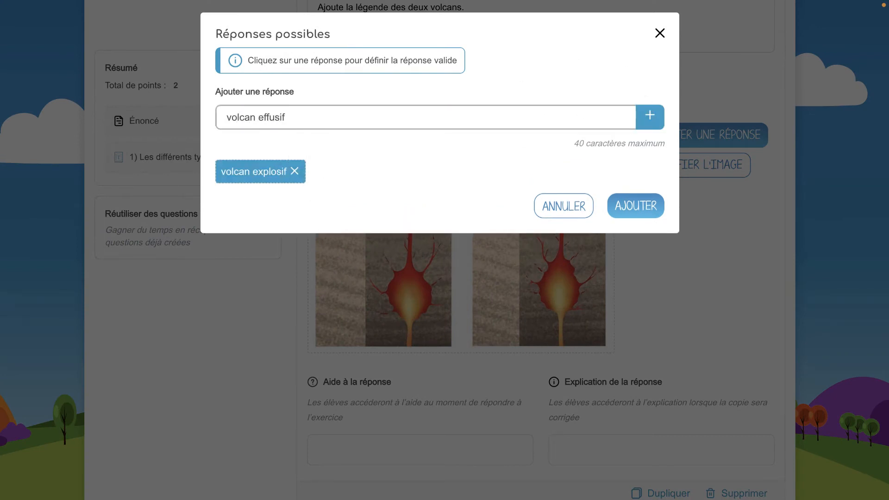
click(649, 115)
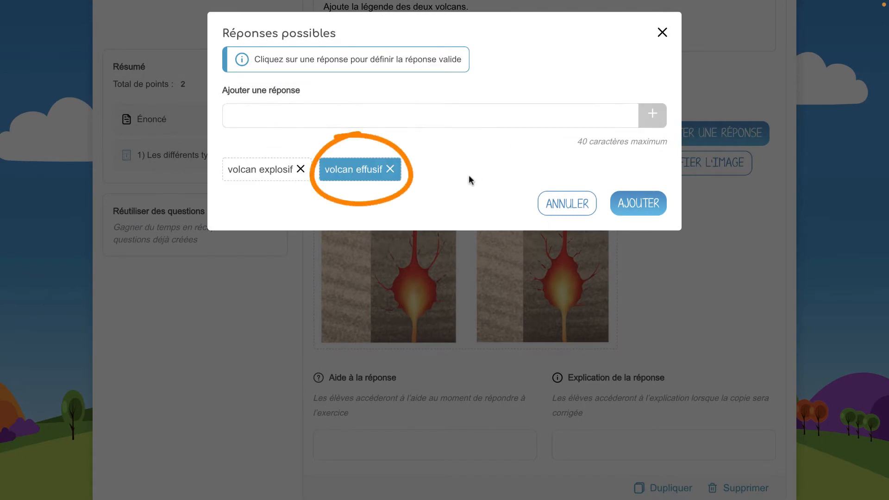
click(639, 203)
- Place the "volcan effusif" zone at the base of the ash-cloud volcano and the "volcan explosif" zone at the base of the other volcano
drag(326, 130, 500, 341)
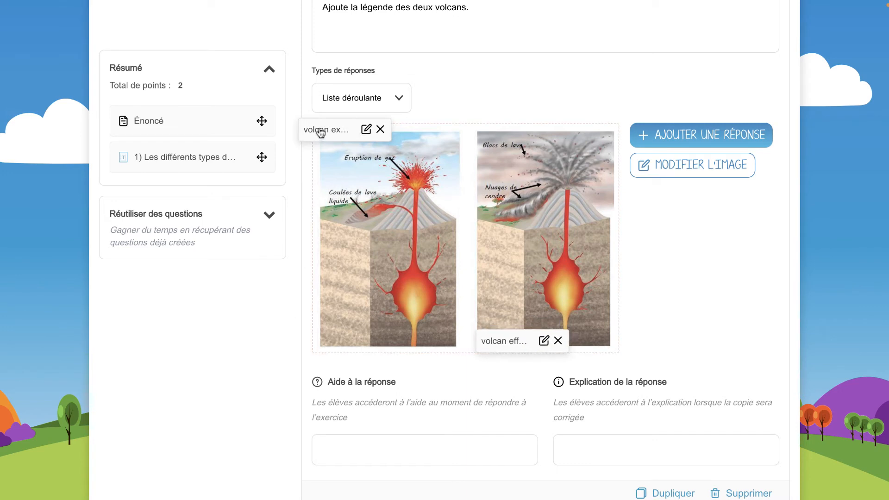
drag(320, 133, 343, 348)
- Enter "Souviens-toi du schéma sur les volcans." as the question's answer help
click(349, 445)
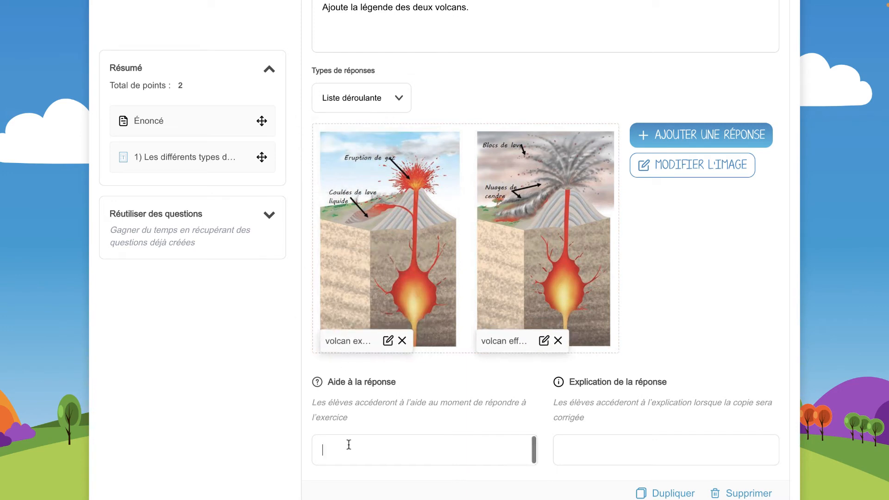
text(Souviens-toi du schém)
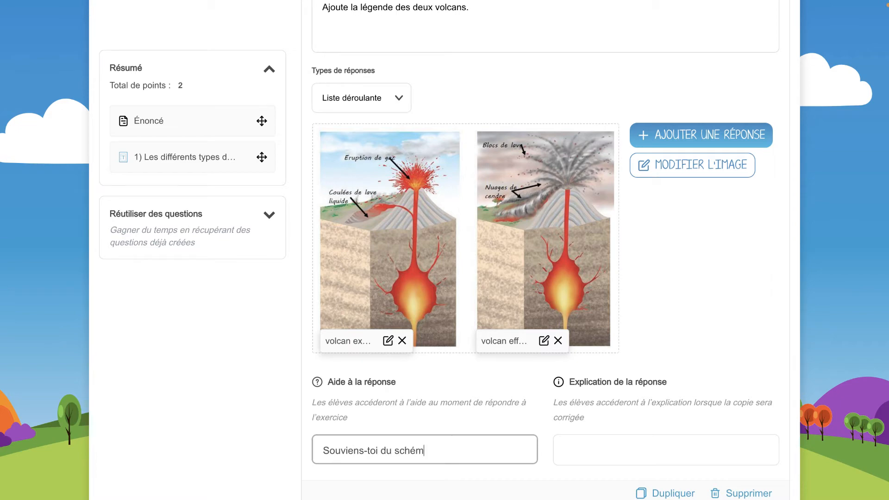
text(a sur les volcans.)
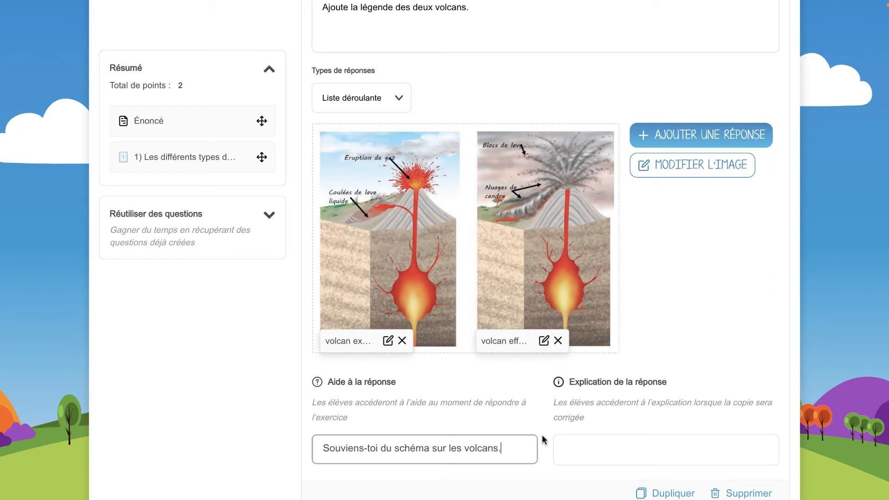
- Consult the online help presenting the exercises and evaluations application, and close it
scroll(542, 436, up, 10)
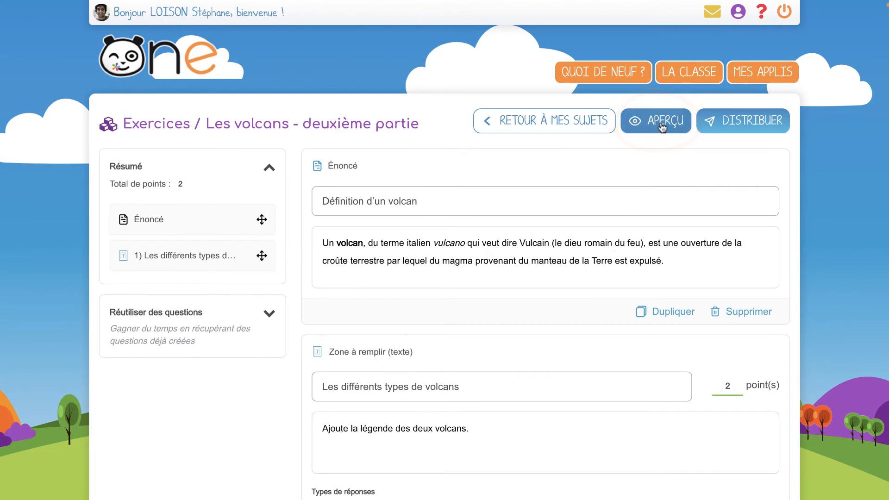
click(759, 15)
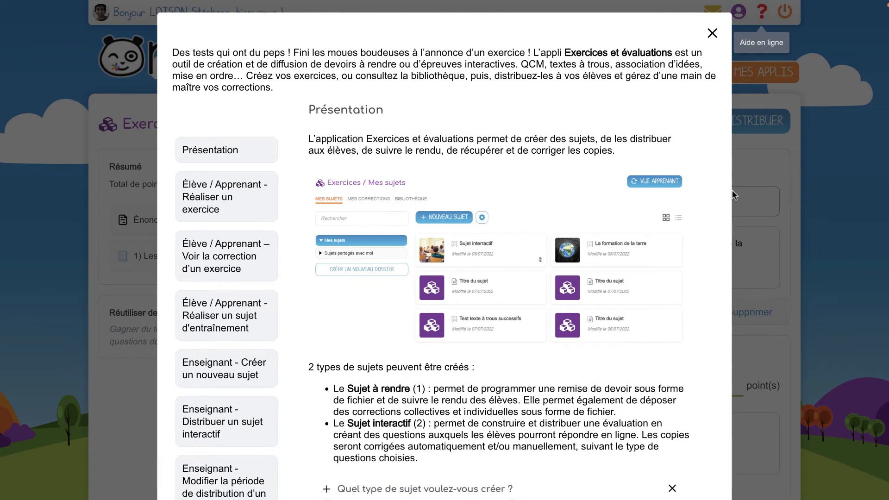
click(712, 33)
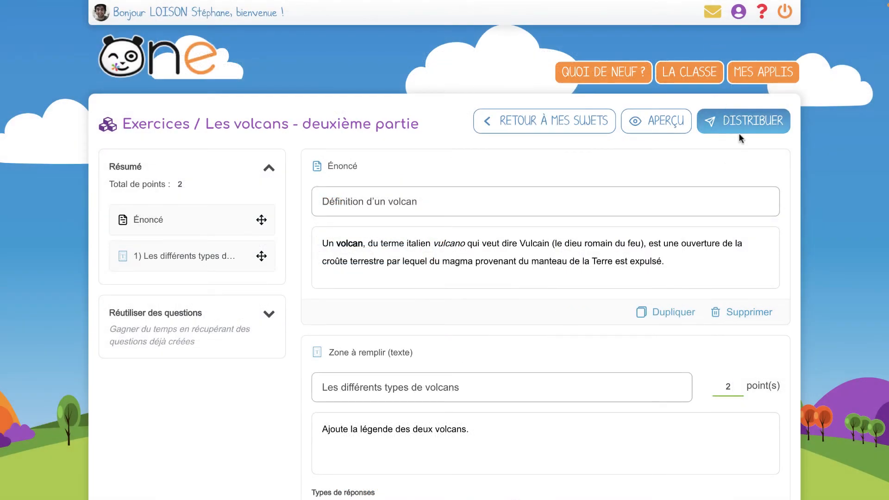
- Start a classic distribution of the volcano subject with "Élèves du groupe CM1." from Ecole Arthur Rimbaud as recipients
click(739, 128)
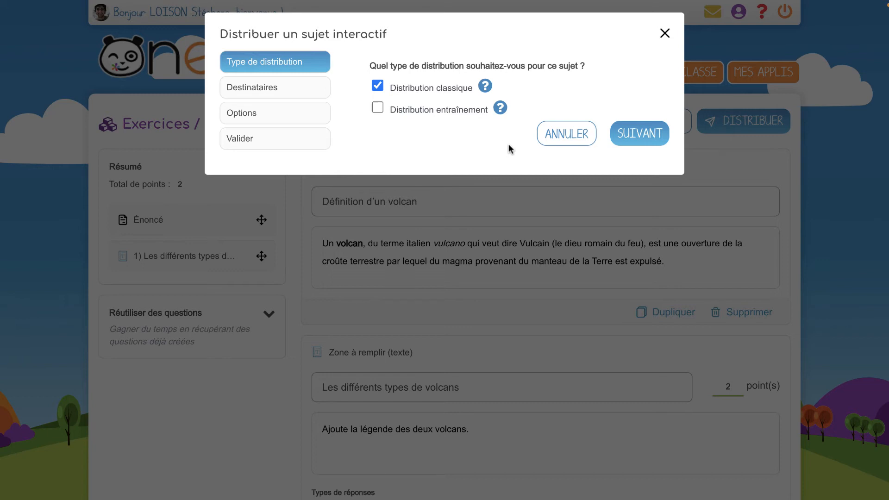
click(639, 133)
click(499, 78)
text(élèves)
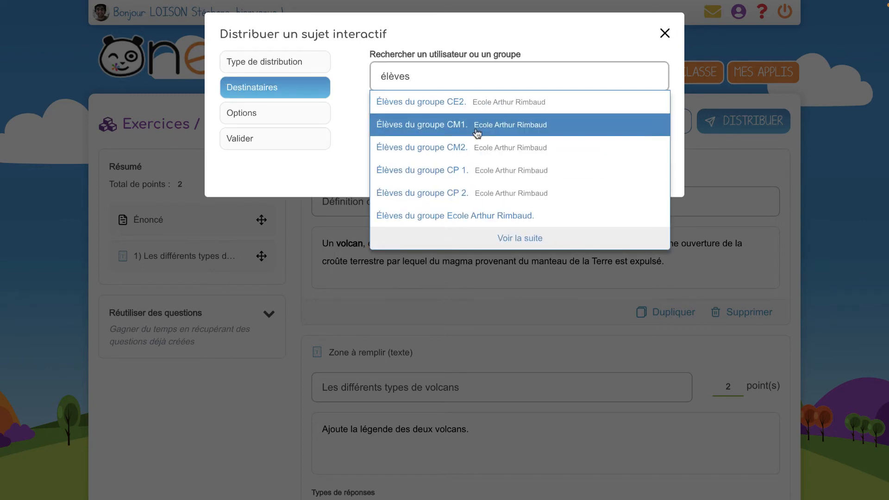
click(475, 127)
click(639, 291)
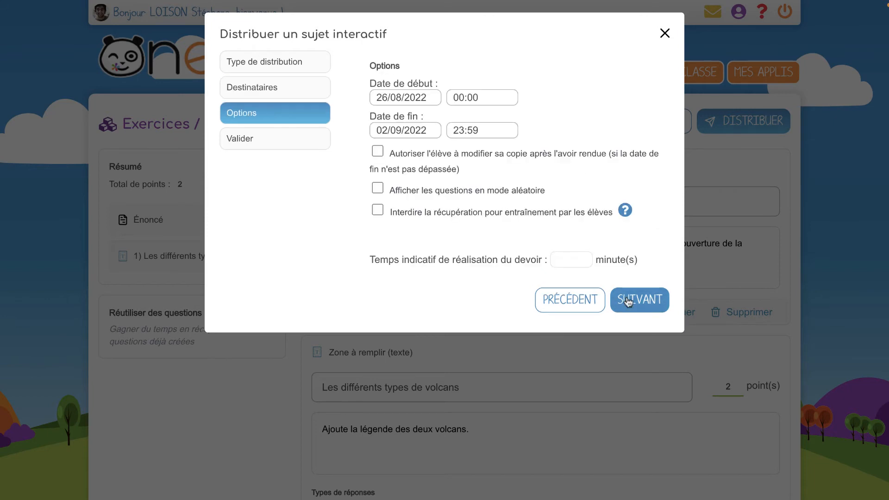
- Set the distribution period to start on 05/09/2022 at 10:00 and end on 12/09/2022
click(401, 97)
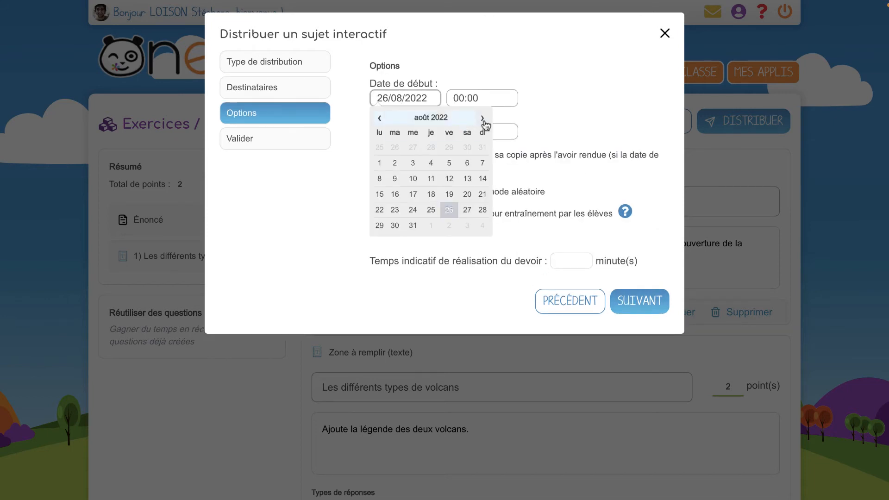
click(482, 118)
click(380, 163)
click(408, 130)
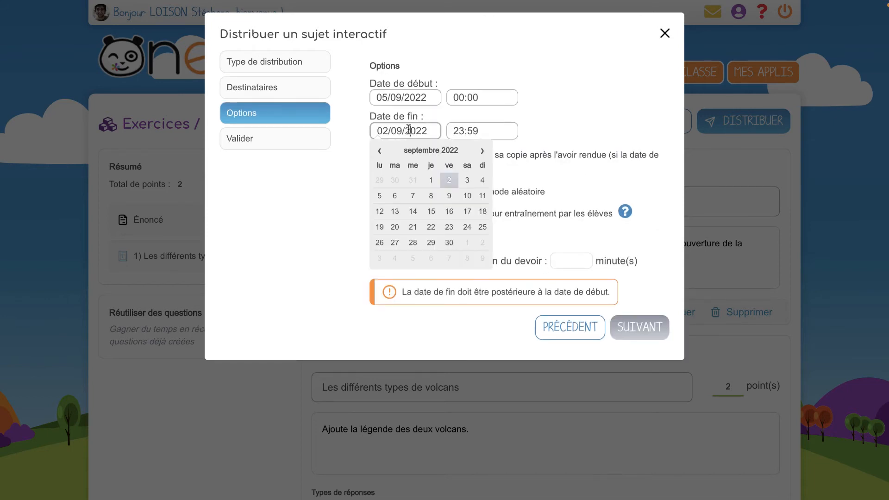
click(381, 211)
click(456, 98)
text(10)
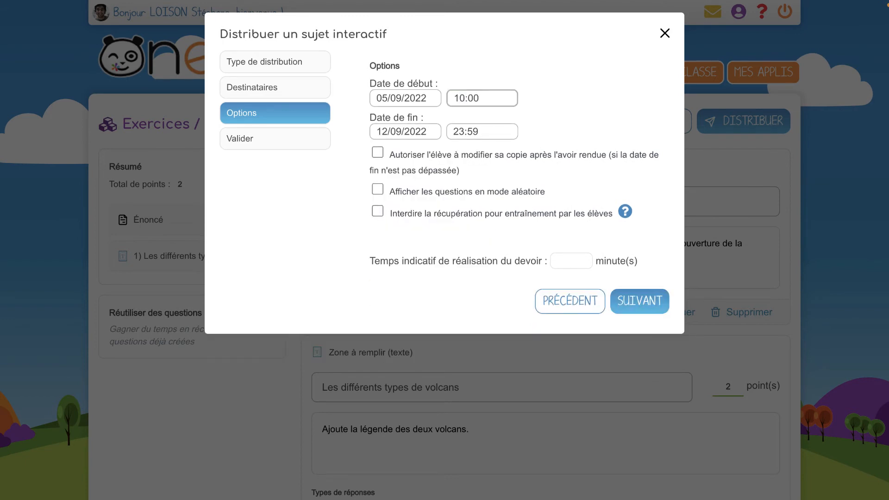
- Allow students to modify their copy after handing it in, set the indicative time to 15 minutes, and distribute the subject
click(377, 152)
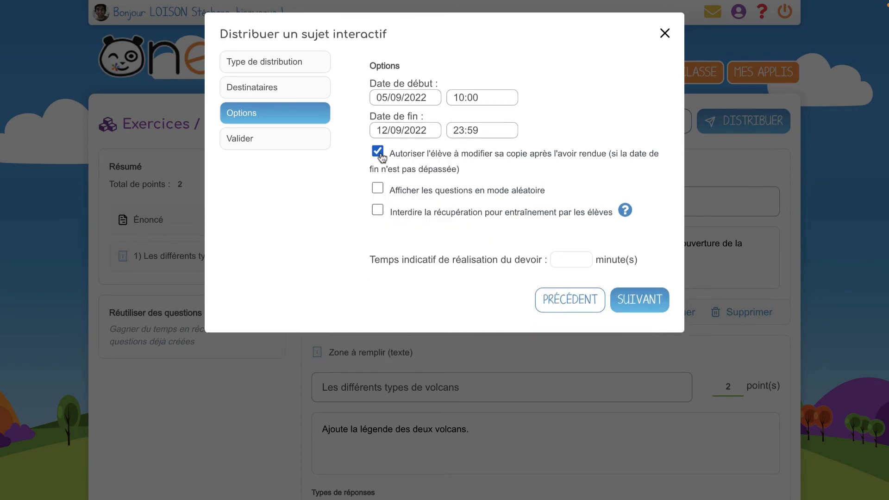
click(569, 258)
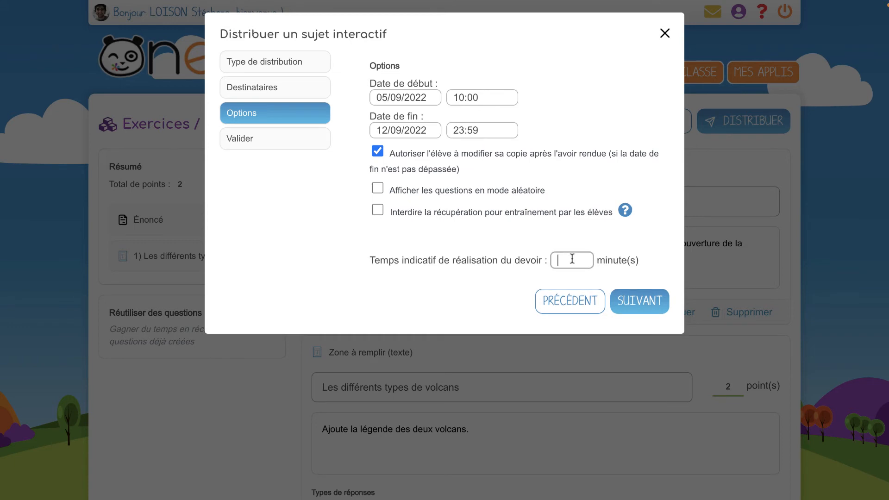
text(15)
click(640, 298)
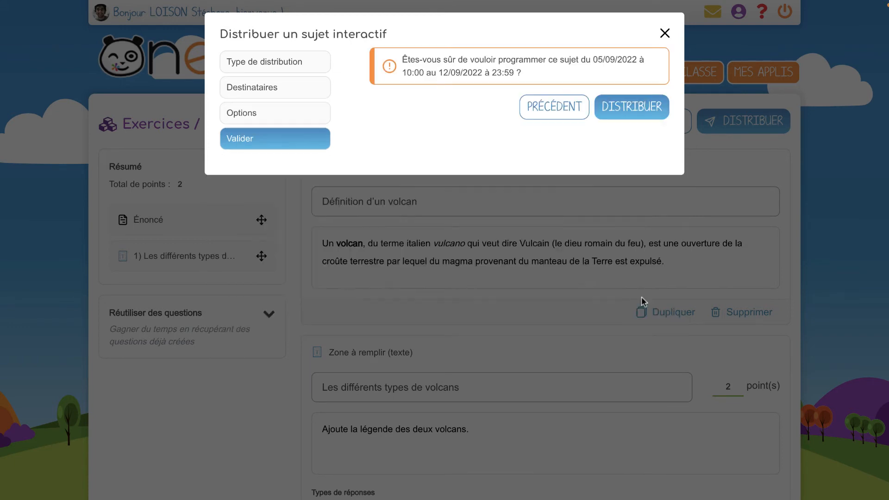
click(638, 115)
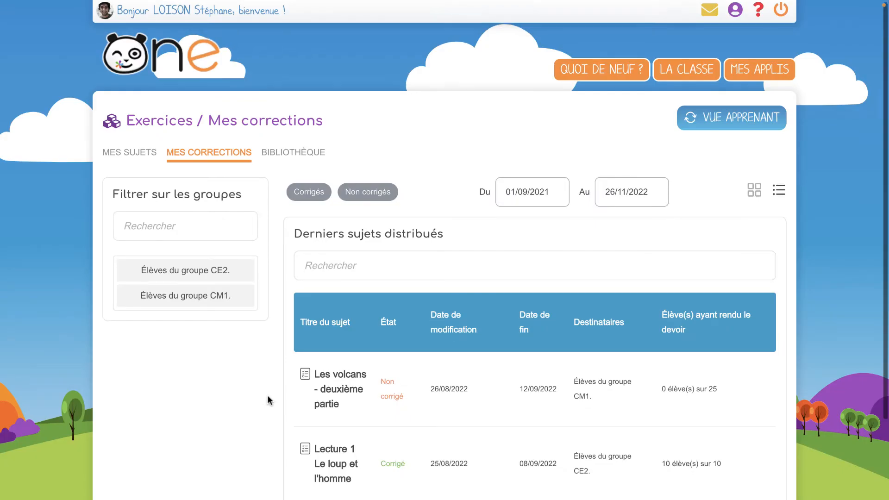
- Open the distributed subject "Grammaire - Le passé composé" and extend its submission deadline to 26/08/2022, confirming the change
scroll(267, 396, down, 2)
scroll(268, 396, down, 3)
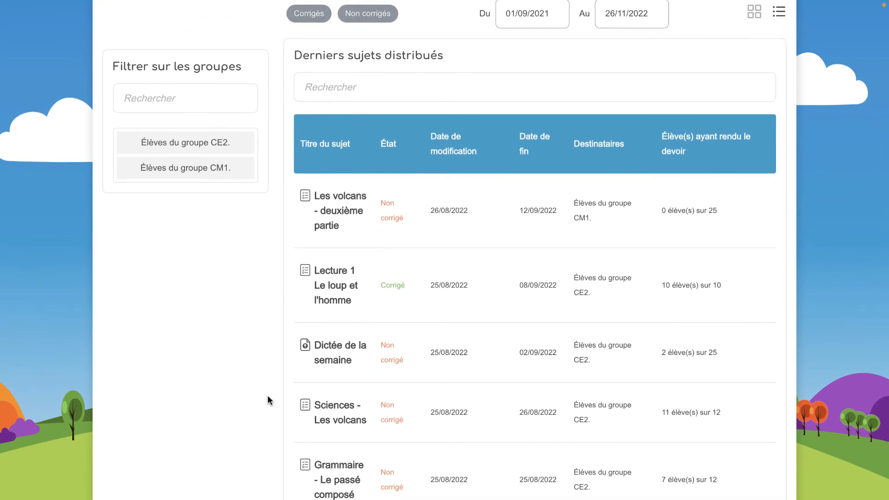
click(338, 471)
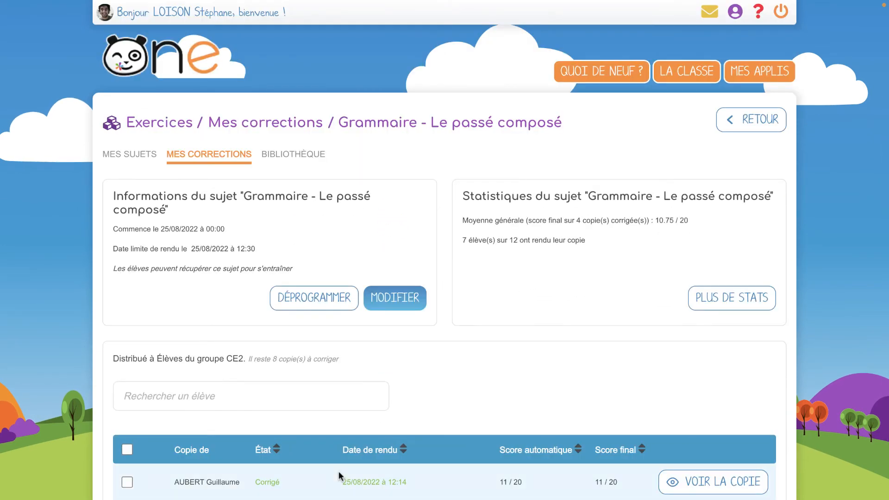
click(387, 301)
click(209, 279)
click(269, 389)
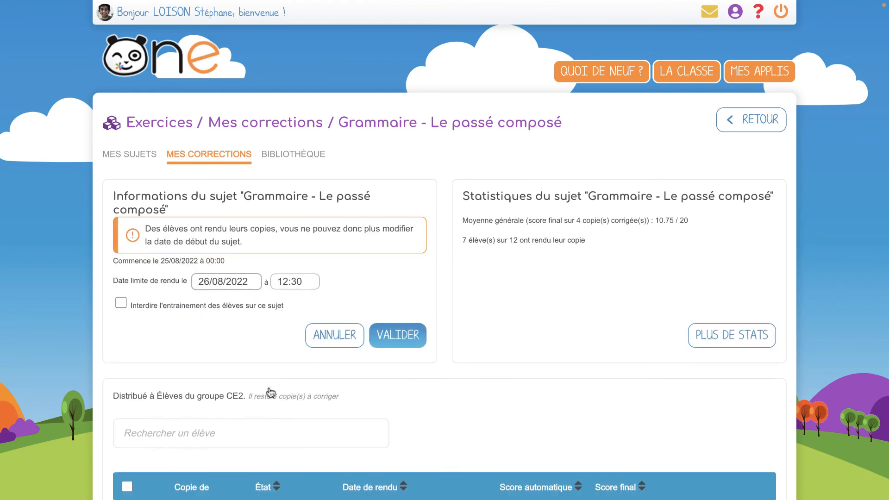
click(385, 344)
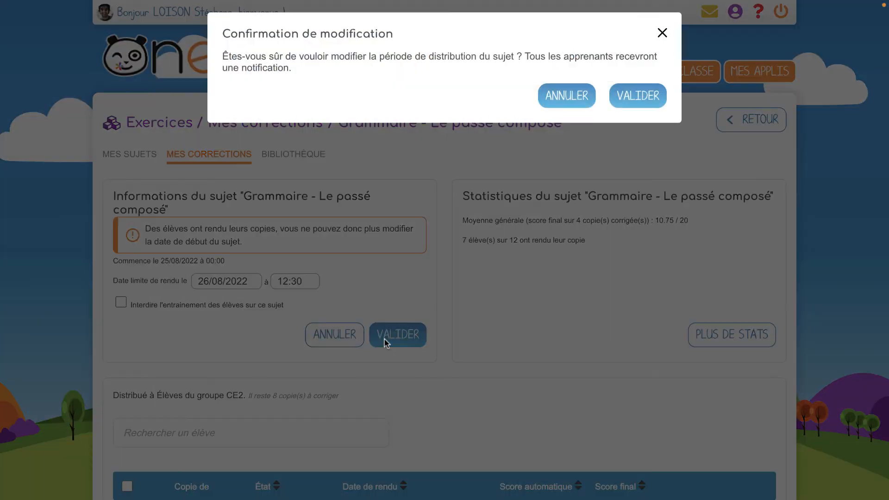
click(622, 98)
- Send an automatic deadline reminder to the first listed student who has not handed in a copy
scroll(424, 375, down, 6)
scroll(424, 377, down, 3)
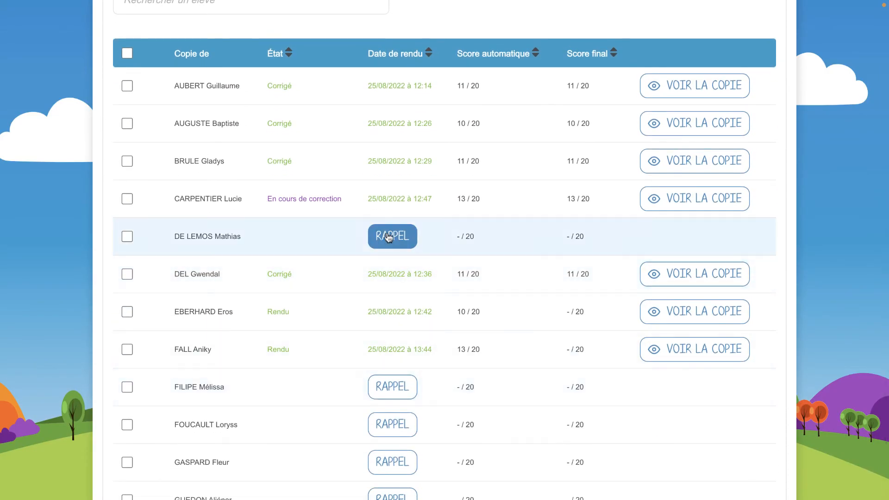
click(387, 236)
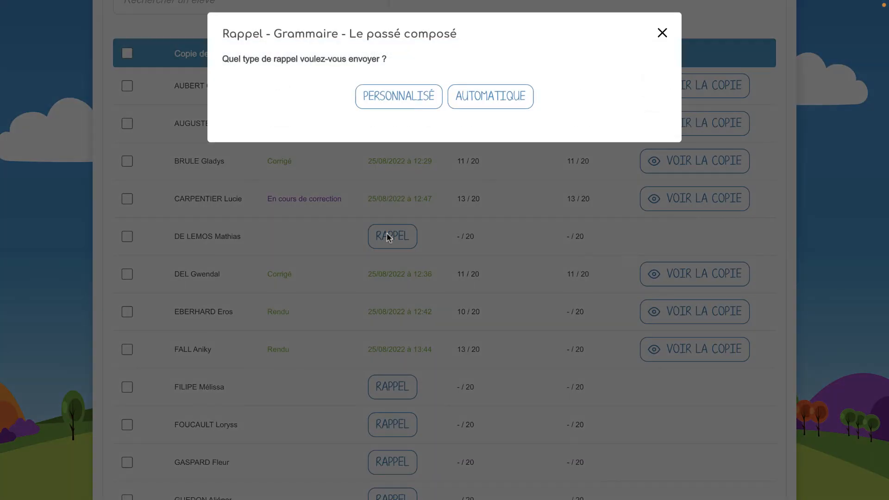
click(479, 108)
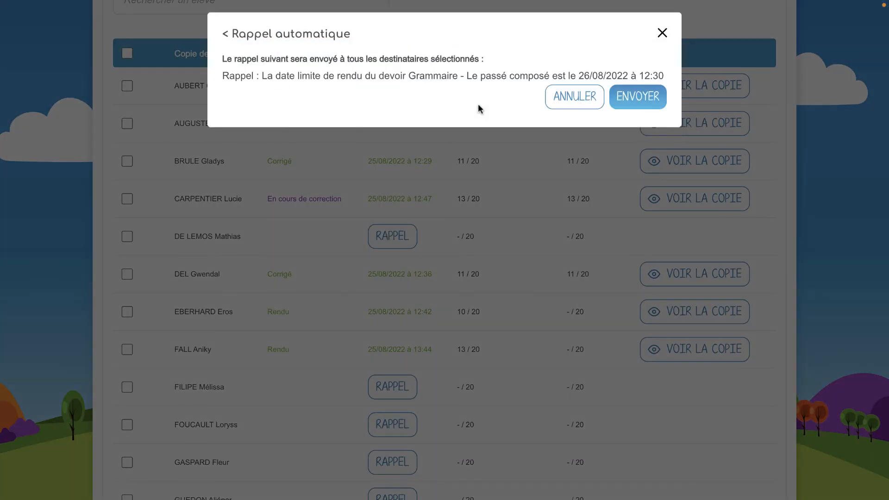
click(629, 103)
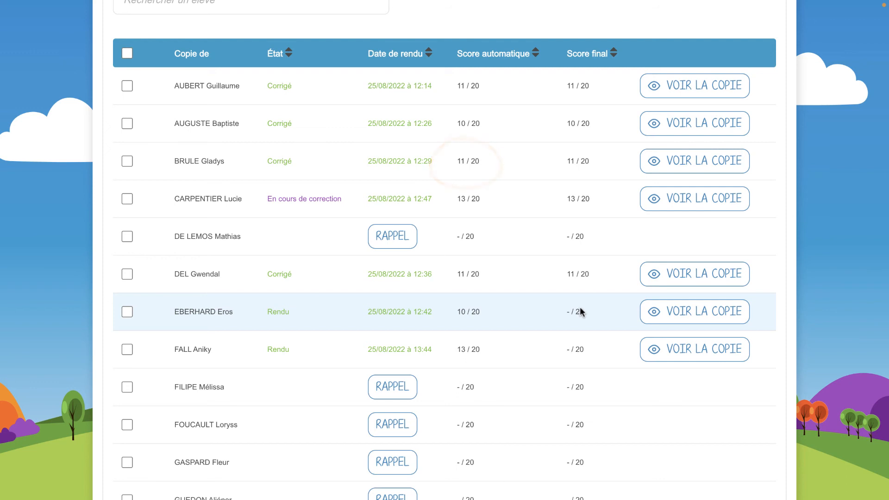
- Open a handed-in, uncorrected student copy, comment "Entraîne-toi encore." on question 4, mark the copy as corrected and return to the corrections
click(670, 322)
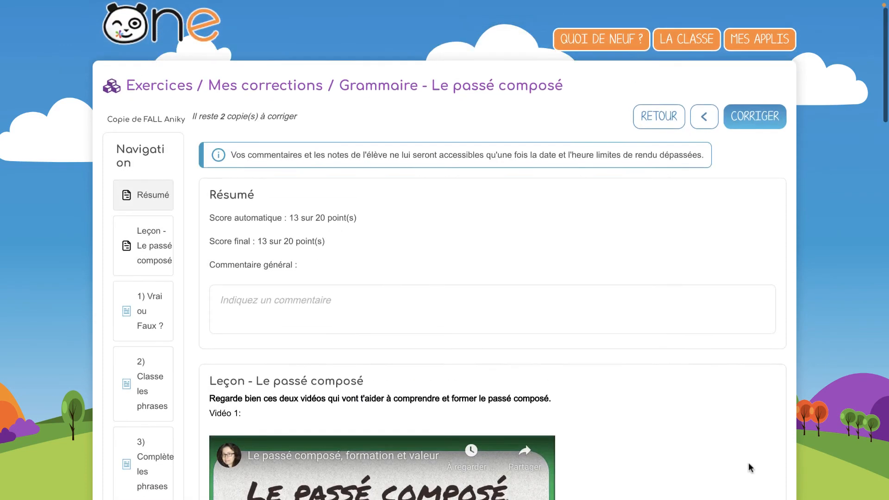
scroll(750, 468, down, 6)
scroll(751, 467, down, 10)
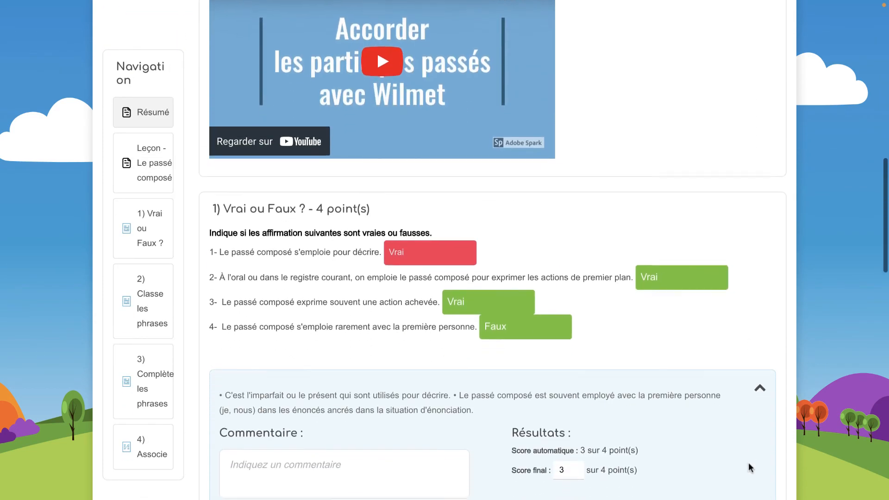
scroll(750, 467, down, 10)
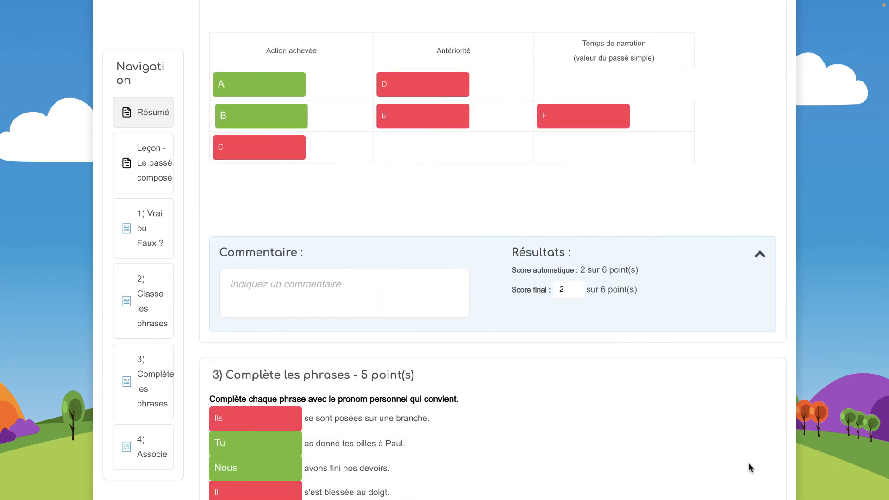
scroll(751, 467, down, 9)
click(282, 435)
text(En)
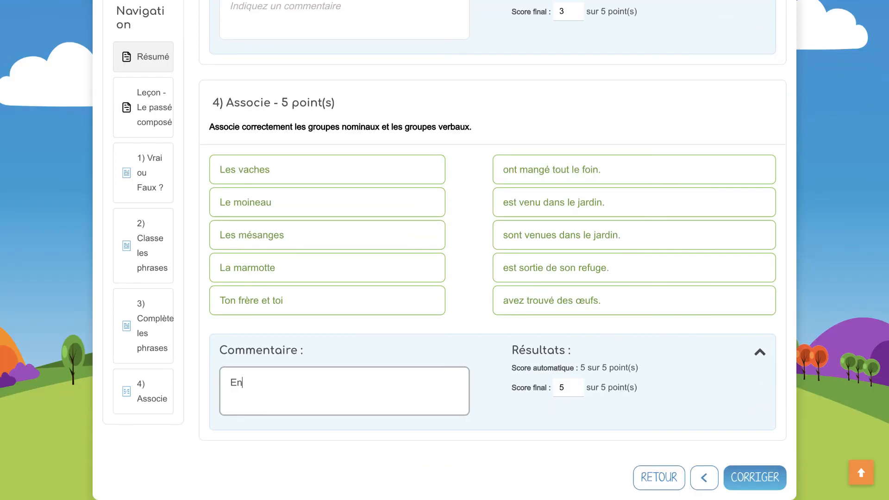
text(traîne-toi encore)
click(753, 477)
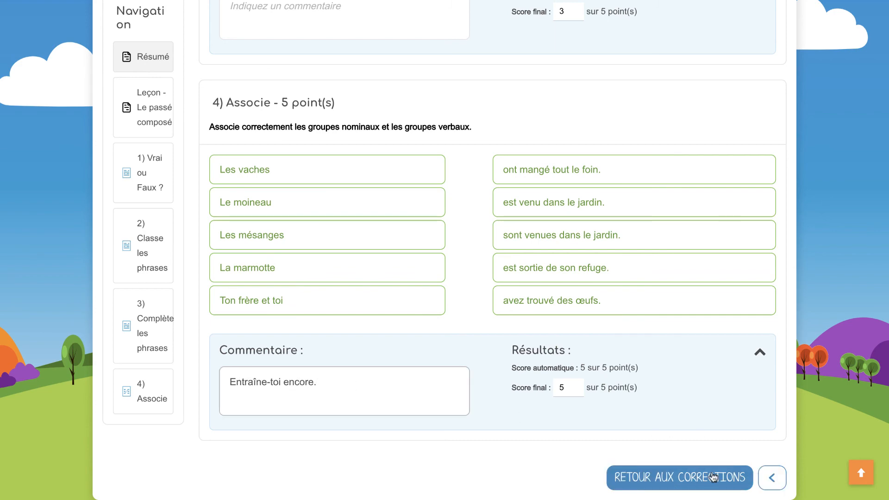
click(713, 477)
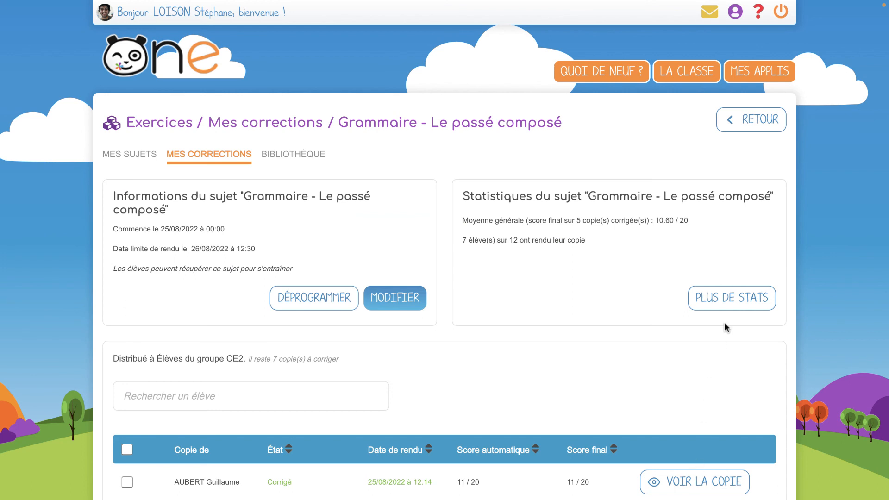
- Examine the detailed statistics of "Grammaire - Le passé composé" for each student and question
click(738, 301)
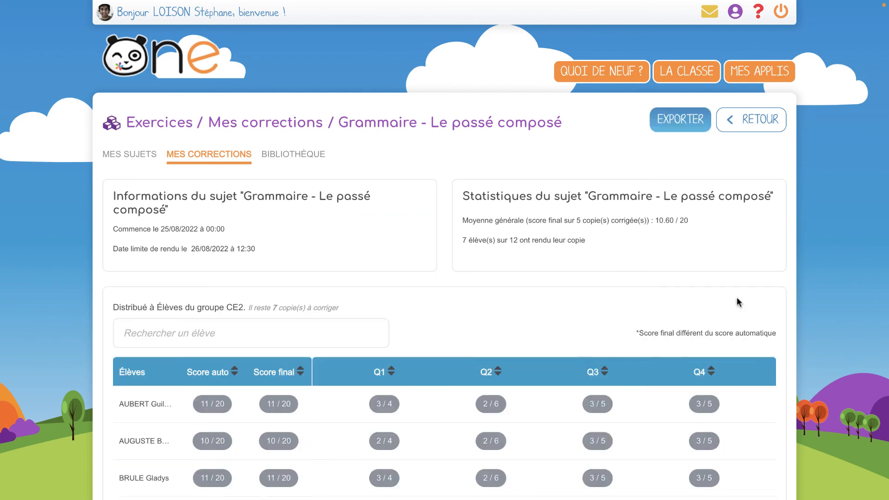
scroll(524, 331, down, 4)
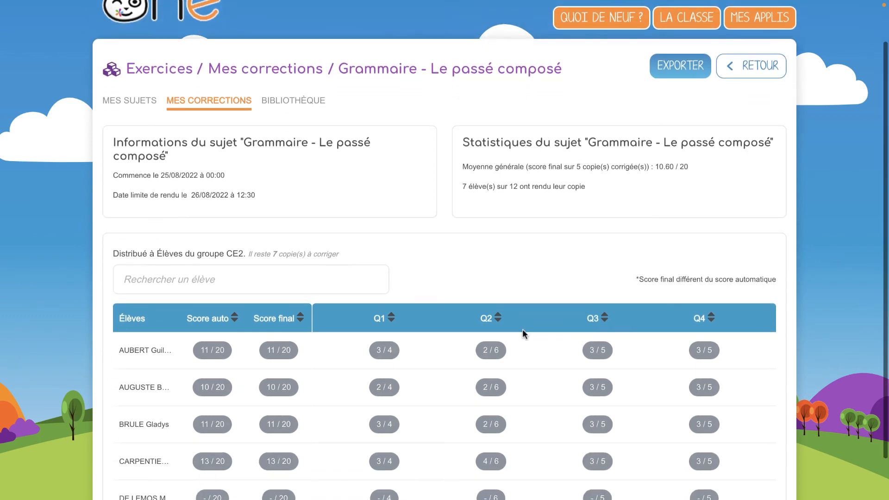
scroll(537, 80, up, 3)
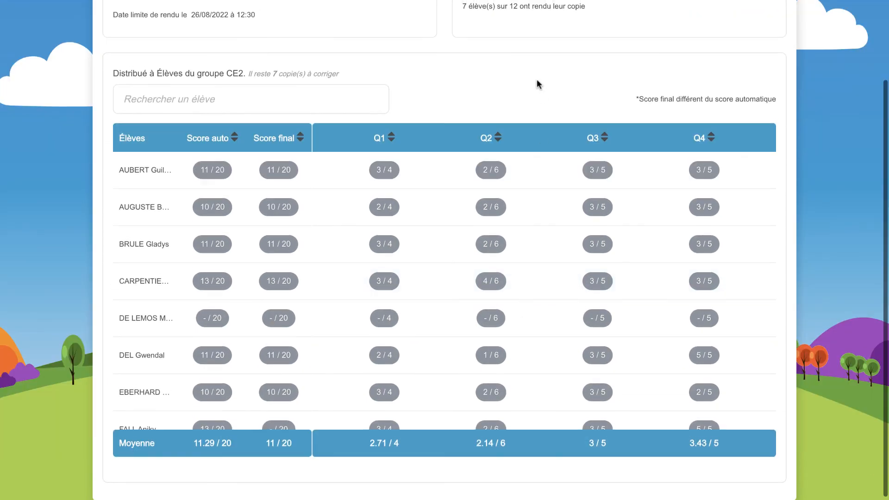
- Return to the teacher's list of subjects and select "Les volcans - deuxième partie"
click(135, 91)
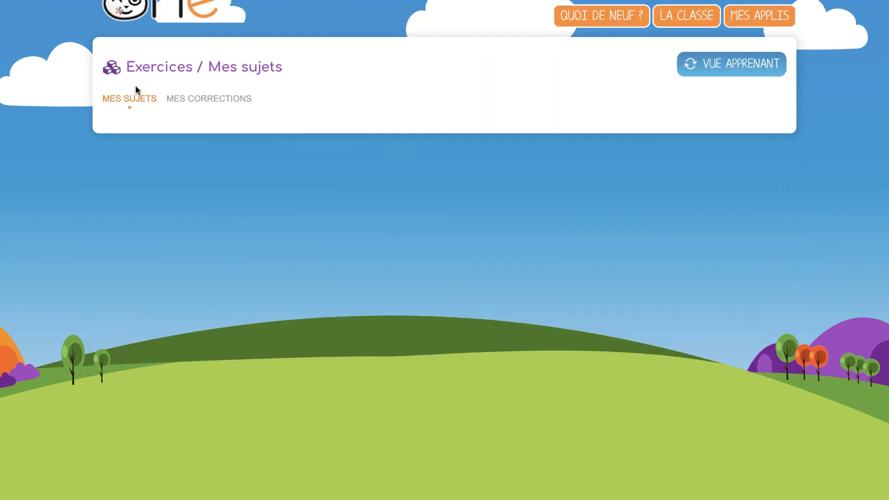
click(349, 190)
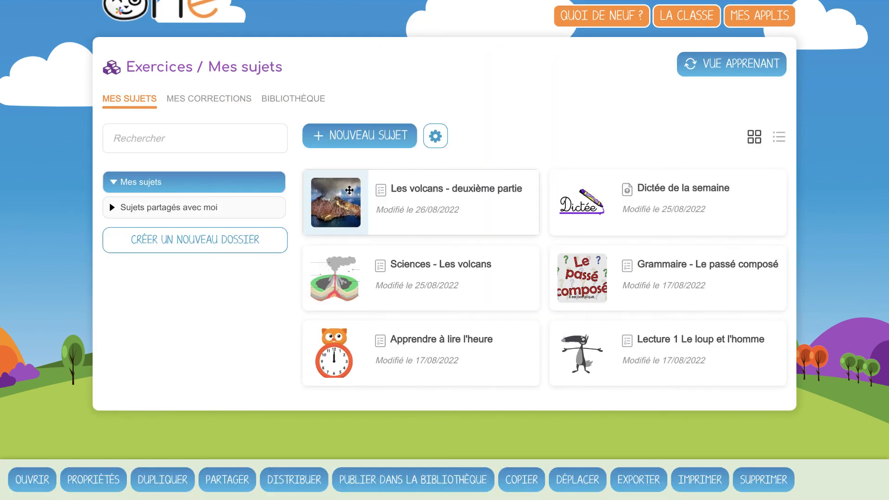